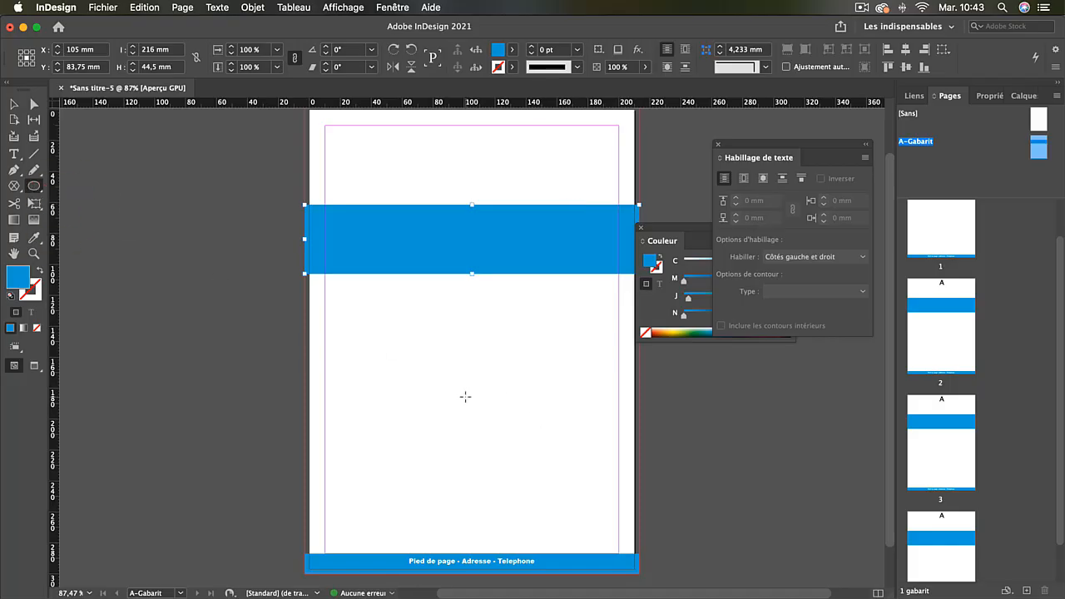
# Draw a circle about 77 mm in diameter below the blue band on the A-Gabarit master and fill it with the band's blue
pyautogui.moveTo(465, 397); pyautogui.dragTo(405, 295)
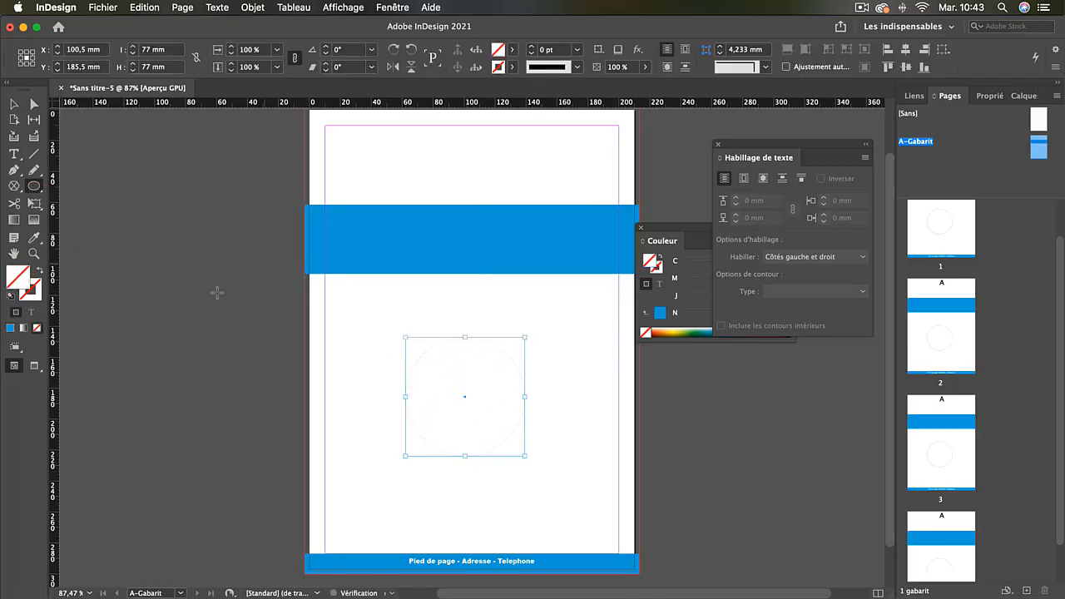
pyautogui.press('i')
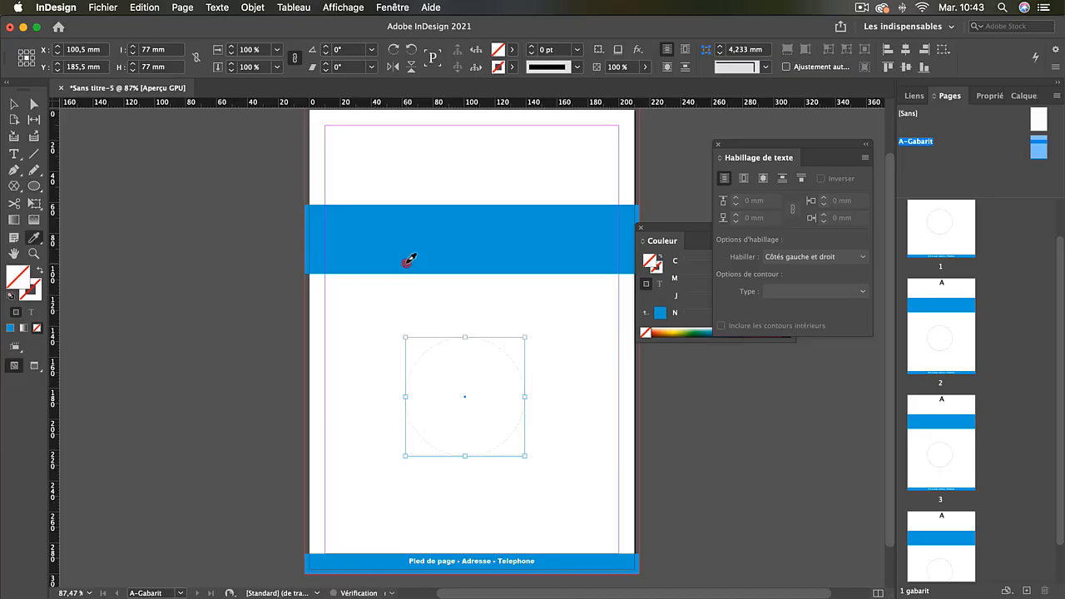
pyautogui.click(406, 263)
pyautogui.press('v')
pyautogui.click(173, 192)
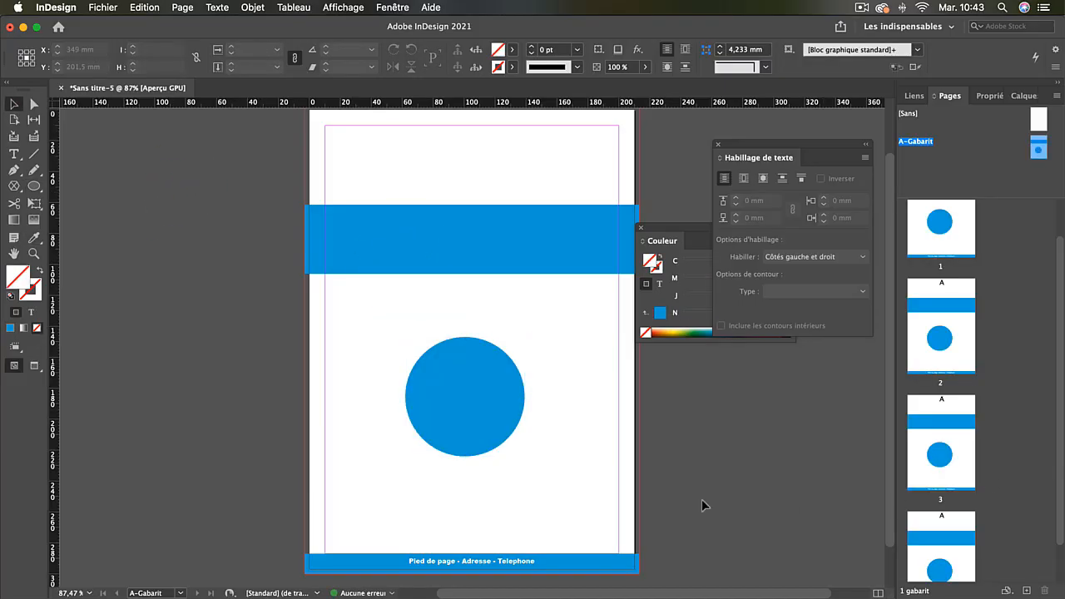
# Create a new one-page A4 master with prefix B and name Gabarit, based on [Sans]
pyautogui.scroll(-1, 581, 468)
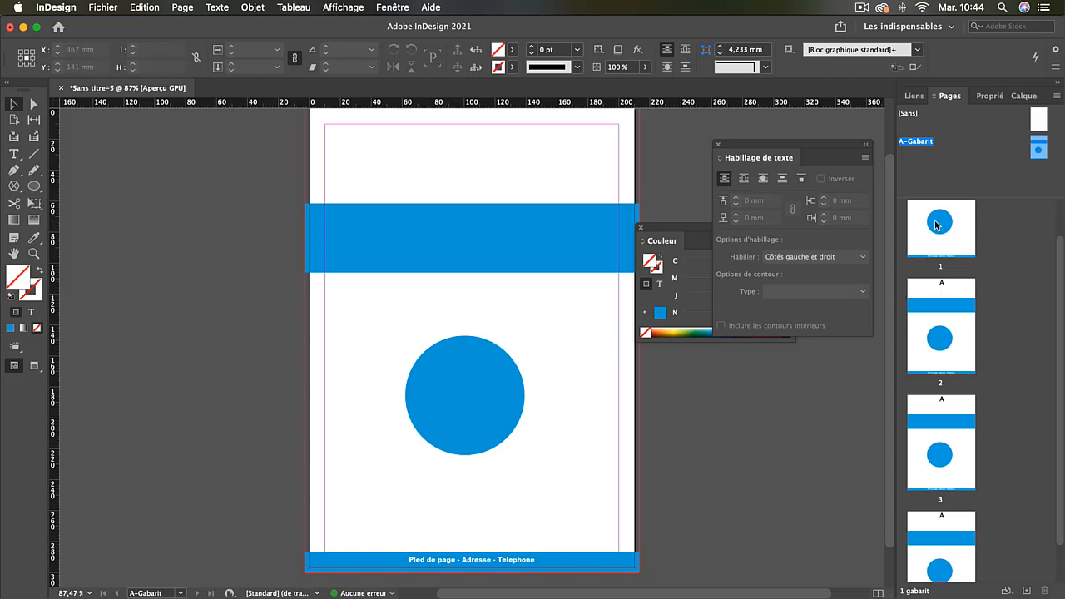
pyautogui.rightClick(929, 186)
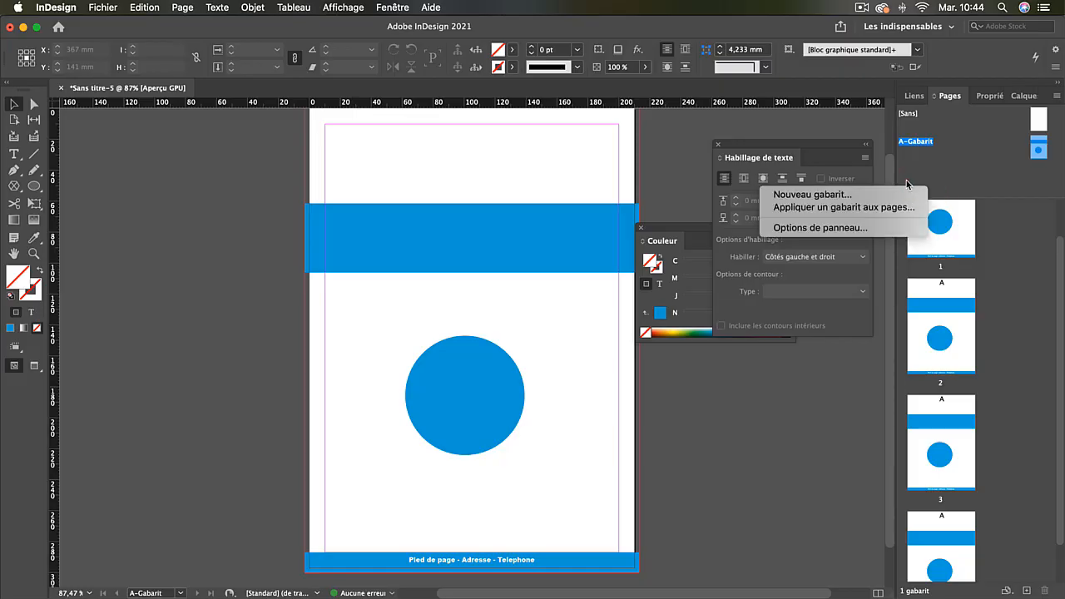
pyautogui.click(849, 195)
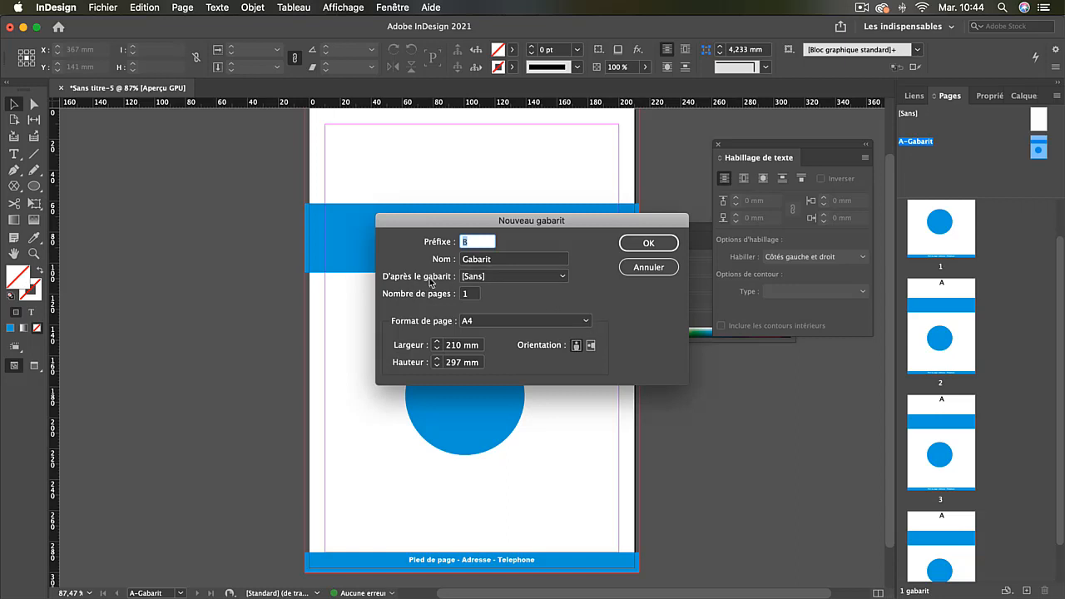
pyautogui.click(495, 278)
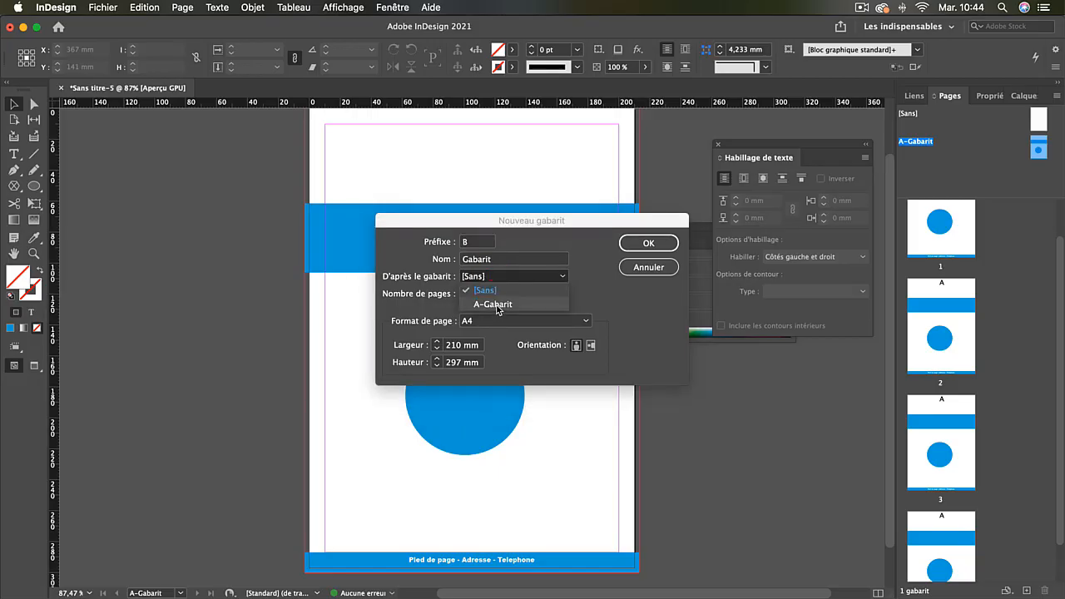
pyautogui.moveTo(461, 221); pyautogui.dragTo(651, 398)
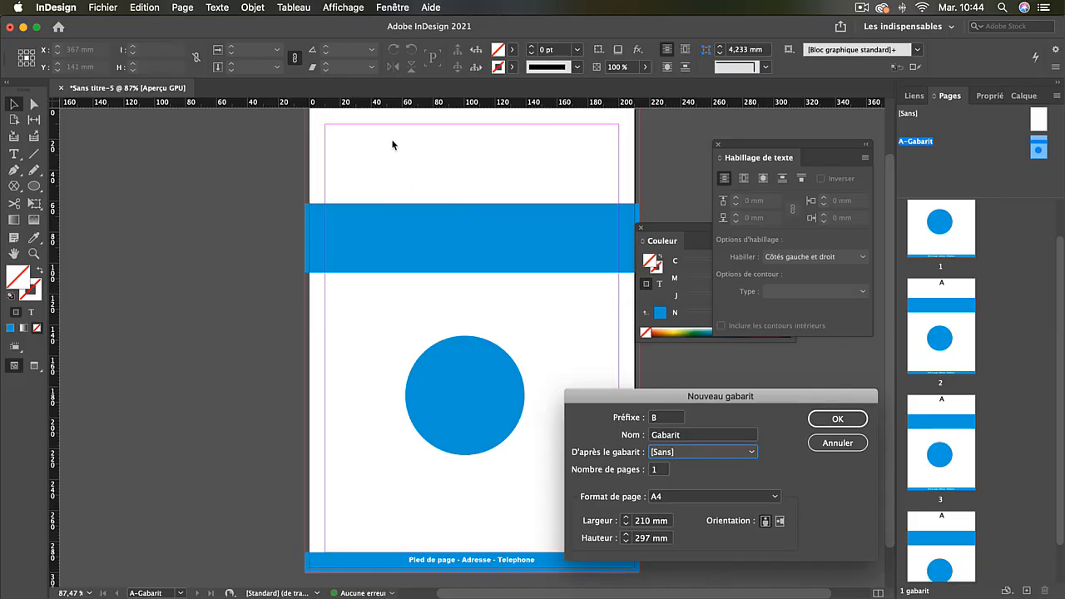
pyautogui.moveTo(611, 400); pyautogui.dragTo(472, 266)
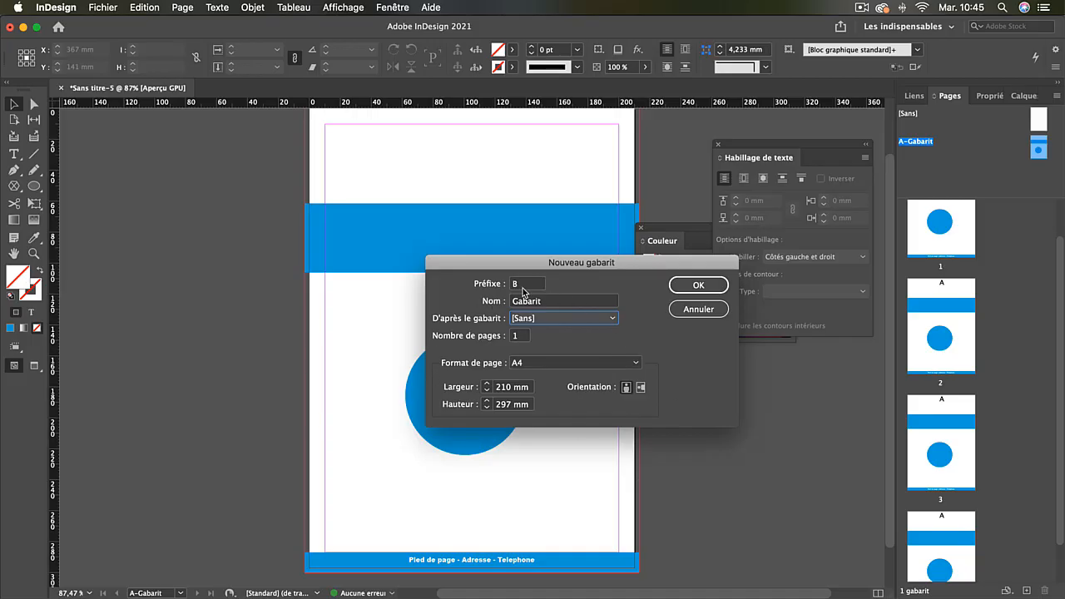
pyautogui.click(691, 291)
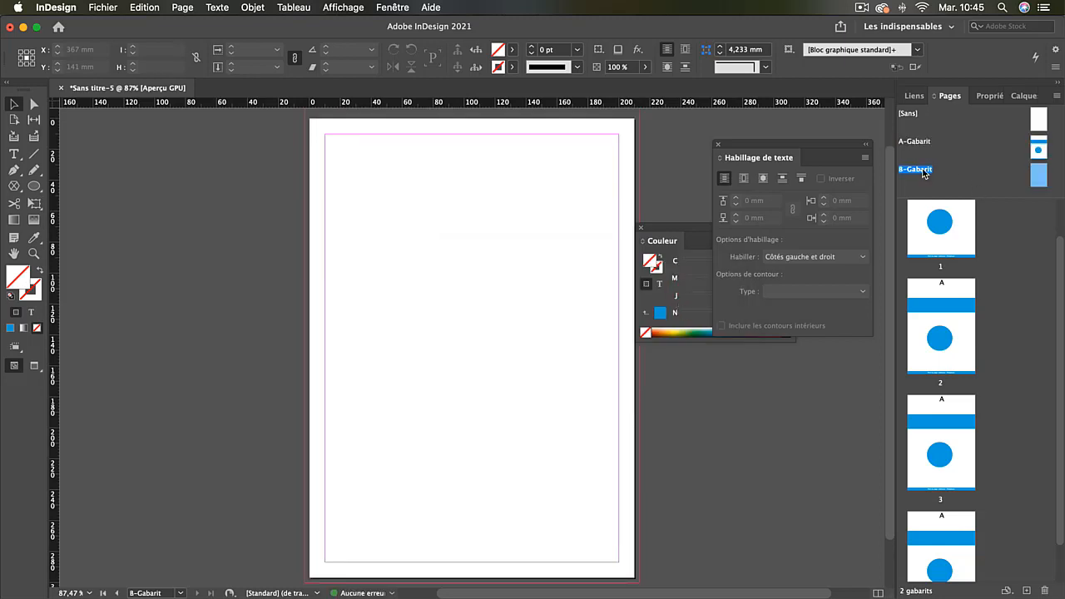
# Draw a vertical ellipse about 64 mm by 204 mm in the middle of the B-Gabarit master and fill it with blue
pyautogui.scroll(-1, 493, 219)
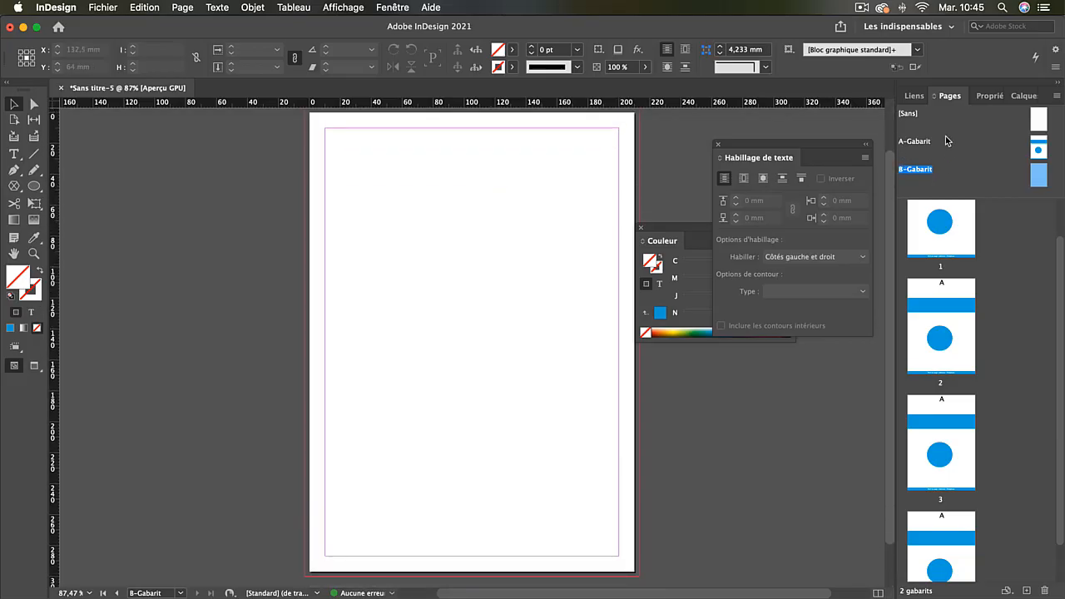
pyautogui.click(35, 186)
pyautogui.moveTo(419, 188); pyautogui.dragTo(518, 498)
pyautogui.click(10, 328)
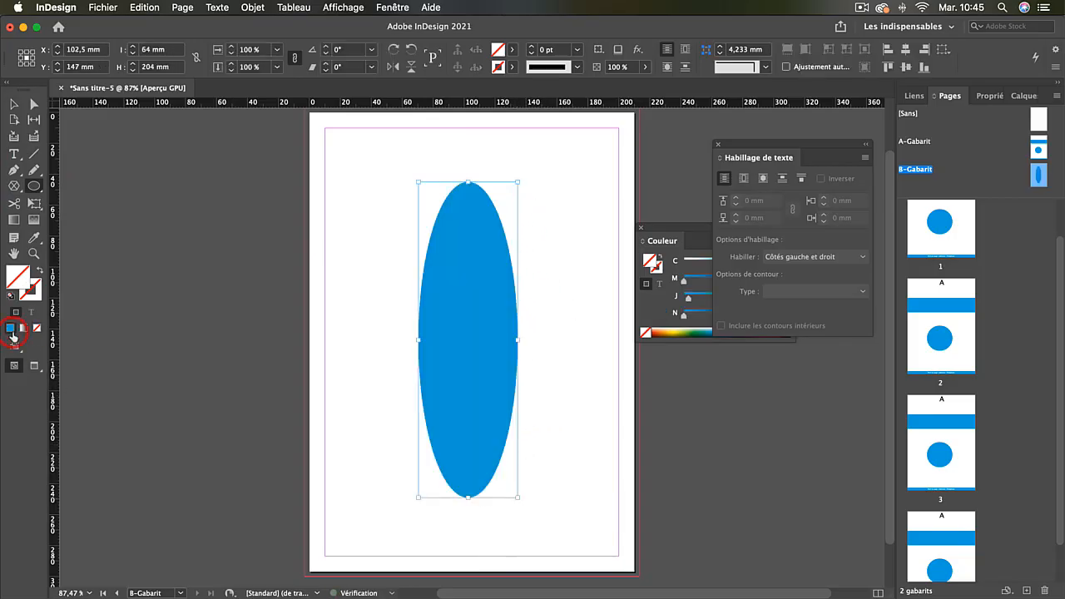
pyautogui.click(14, 105)
pyautogui.click(196, 204)
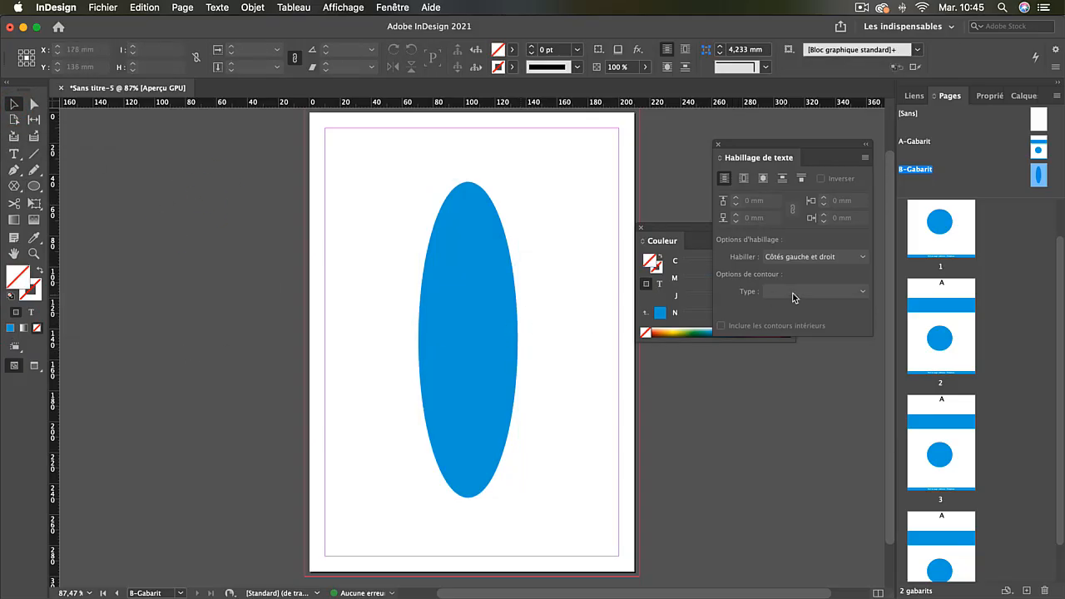
# Go to page 1 and look through the document pages to check the master layout they use
pyautogui.scroll(2, 972, 284)
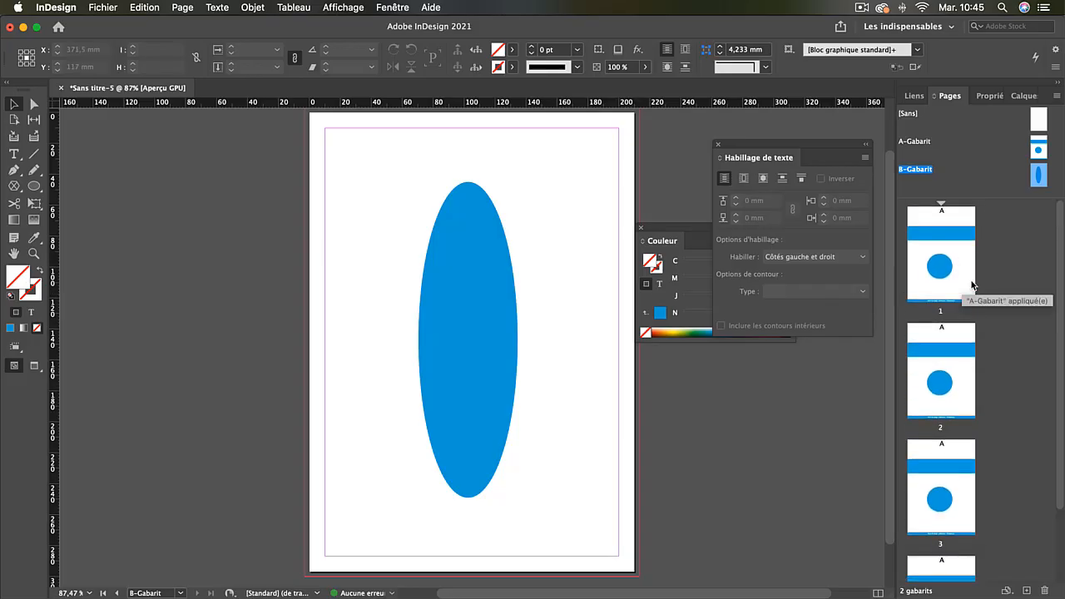
pyautogui.doubleClick(961, 269)
pyautogui.scroll(-8, 521, 316)
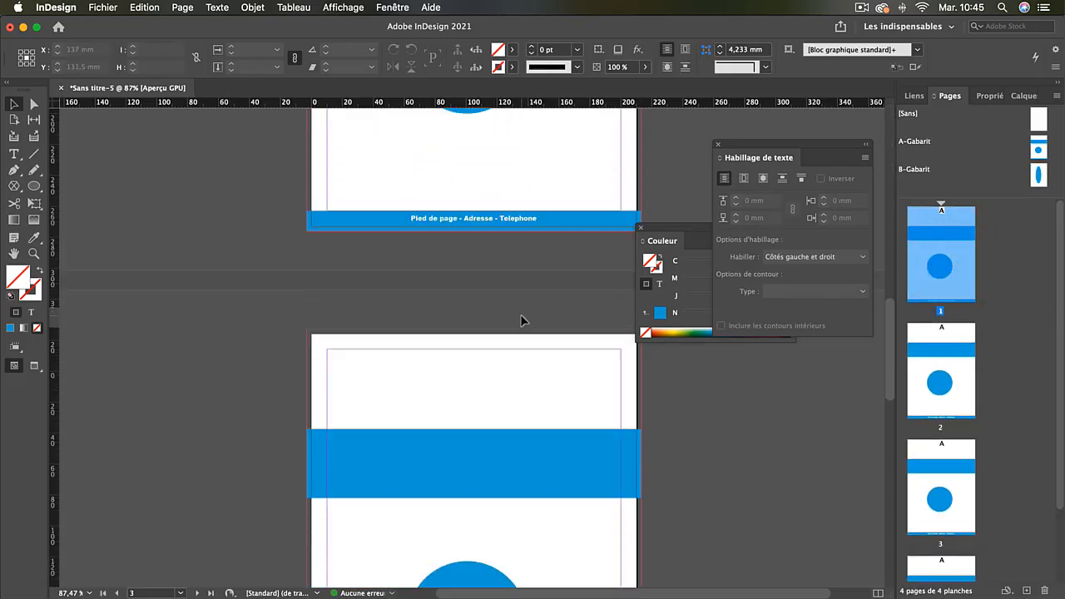
pyautogui.scroll(3, 521, 320)
pyautogui.scroll(-8, 521, 320)
pyautogui.scroll(2, 521, 321)
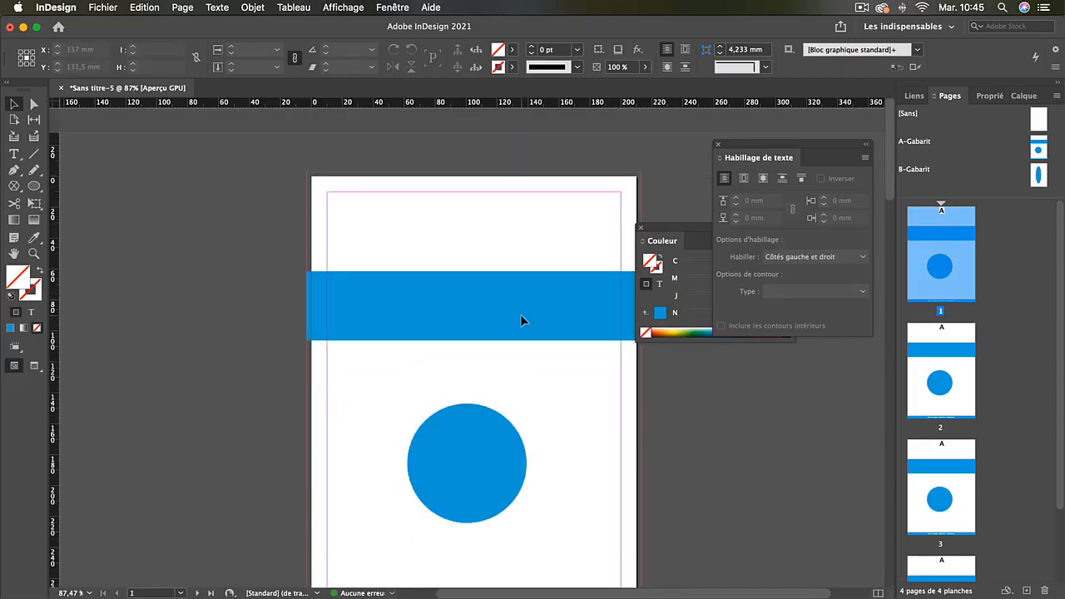
pyautogui.click(996, 289)
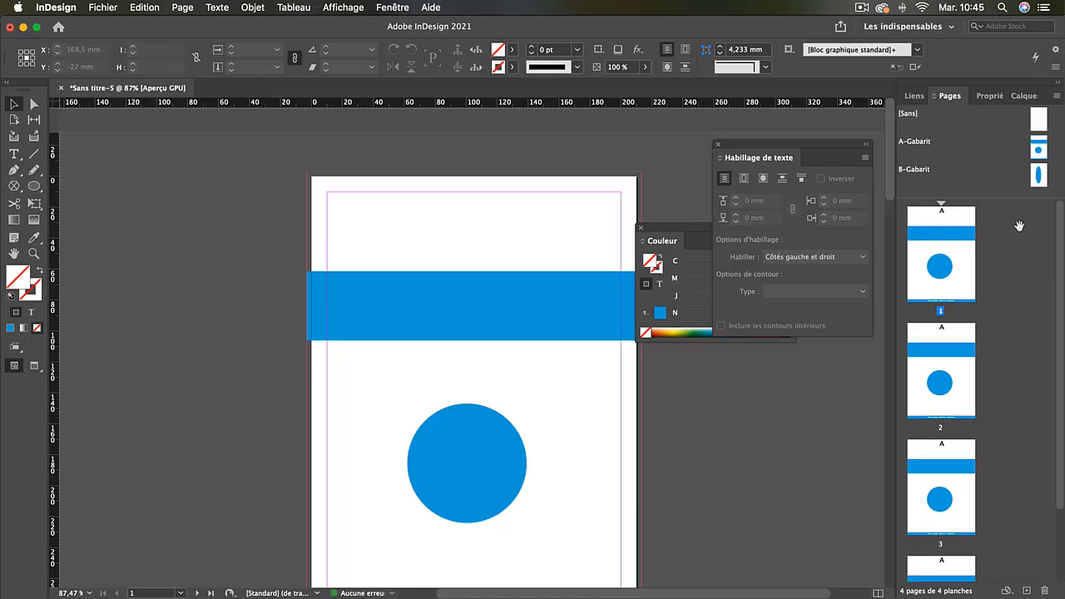
# Apply the B-Gabarit master to pages 1 and 2
pyautogui.moveTo(1039, 175); pyautogui.dragTo(943, 240)
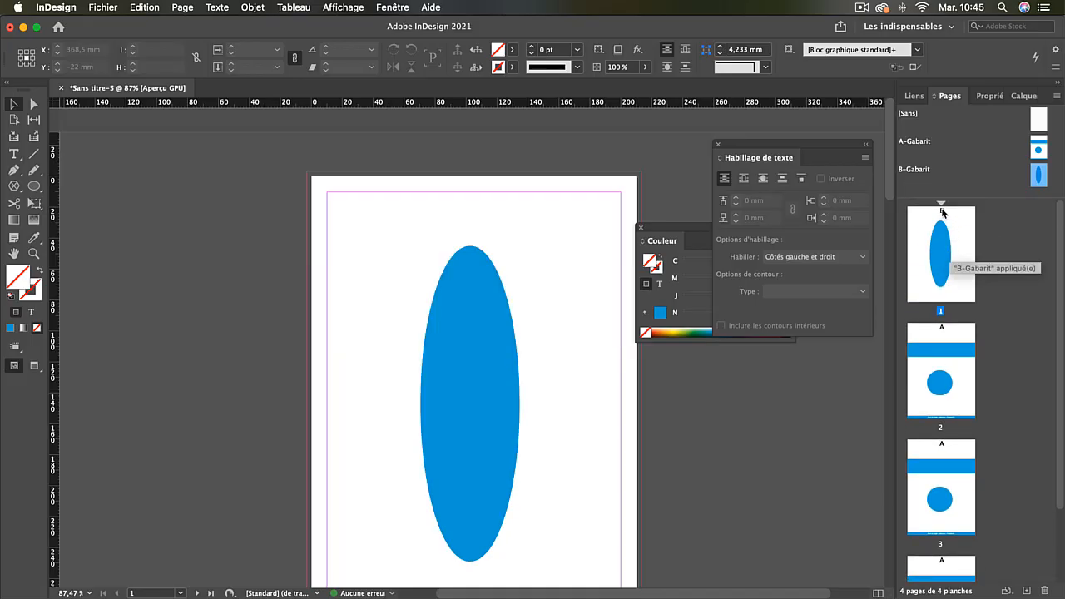
pyautogui.scroll(-10, 528, 286)
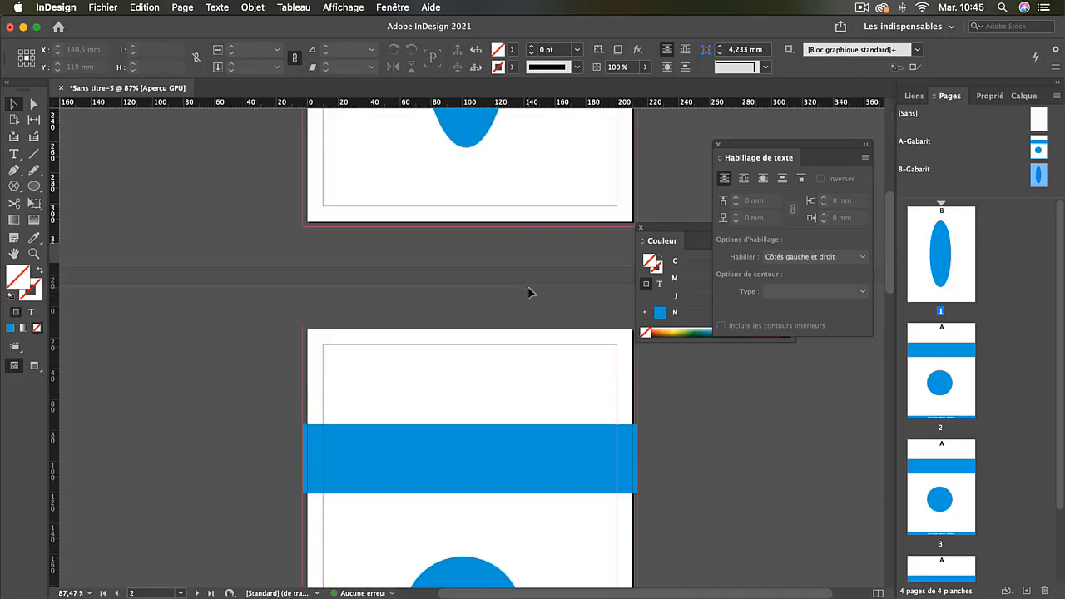
pyautogui.scroll(10, 527, 292)
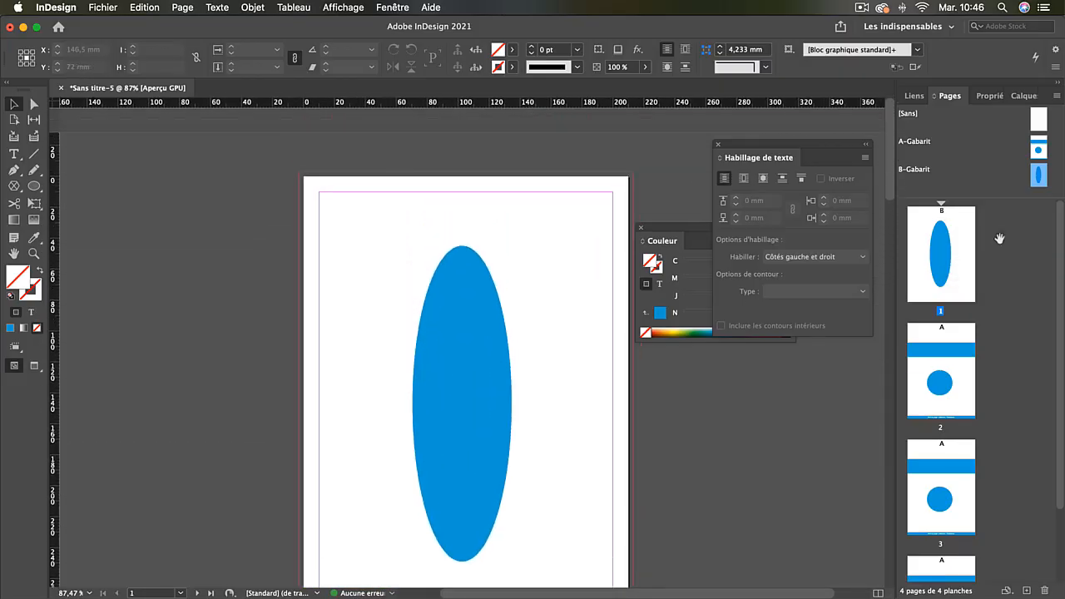
pyautogui.moveTo(1039, 173); pyautogui.dragTo(946, 359)
pyautogui.scroll(-5, 499, 316)
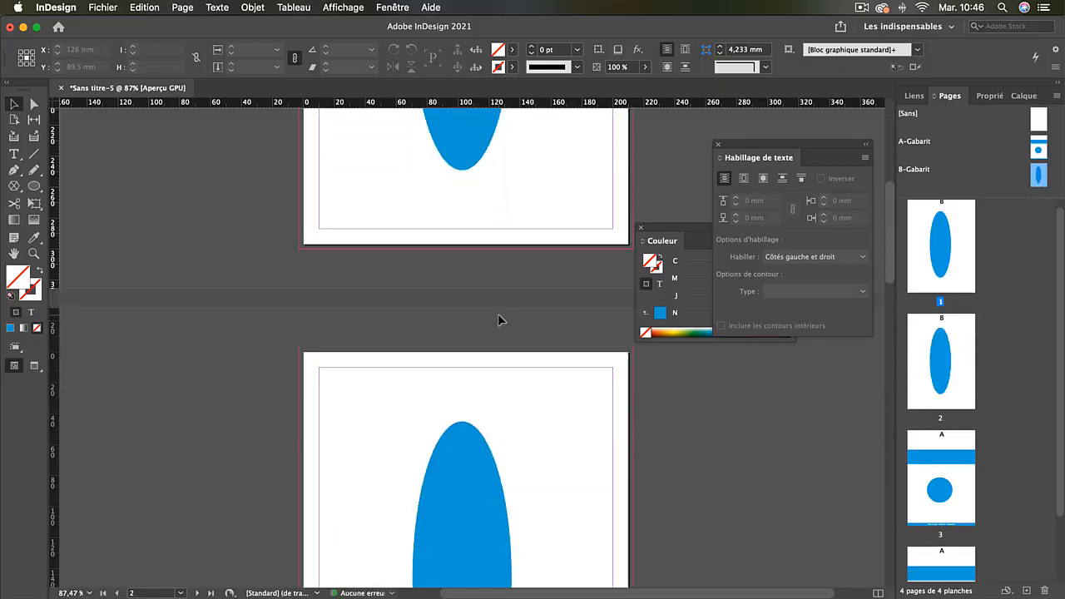
pyautogui.scroll(3, 499, 316)
pyautogui.rightClick(915, 189)
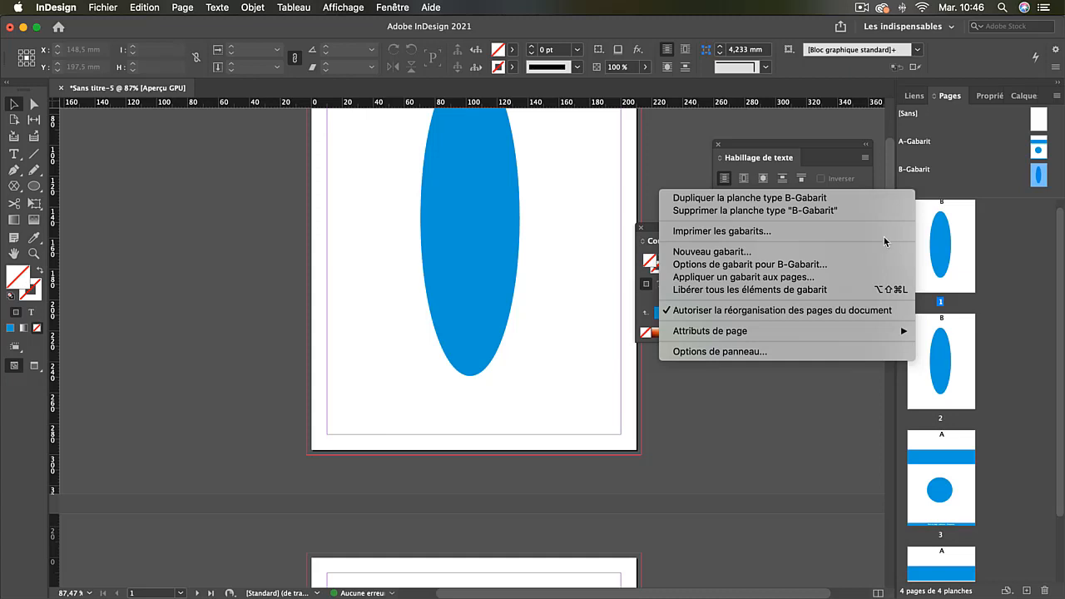
pyautogui.moveTo(843, 335)
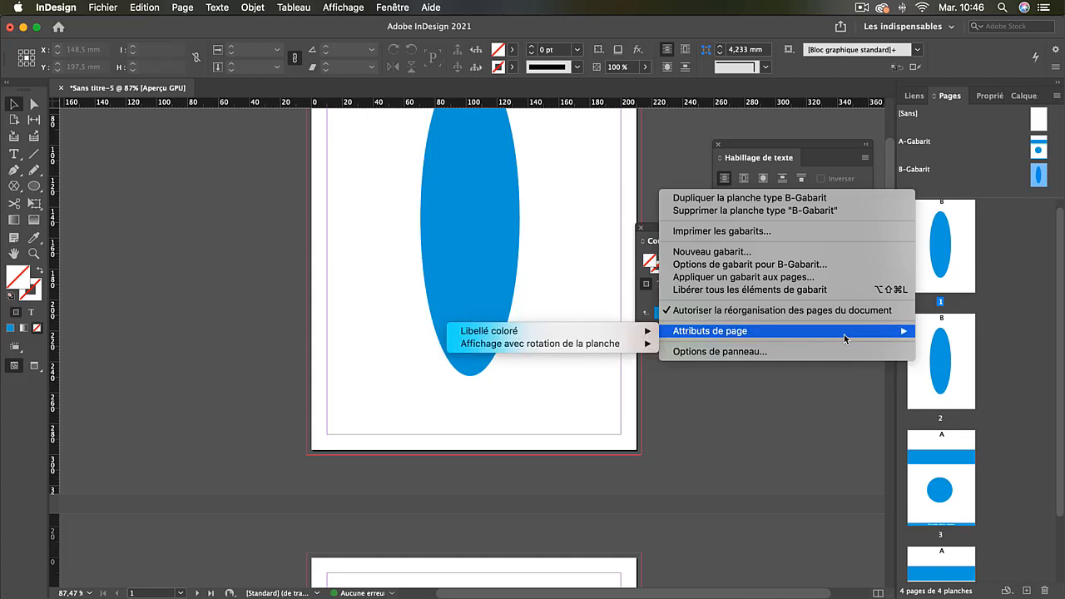
pyautogui.click(1005, 246)
pyautogui.rightClick(963, 160)
pyautogui.click(974, 168)
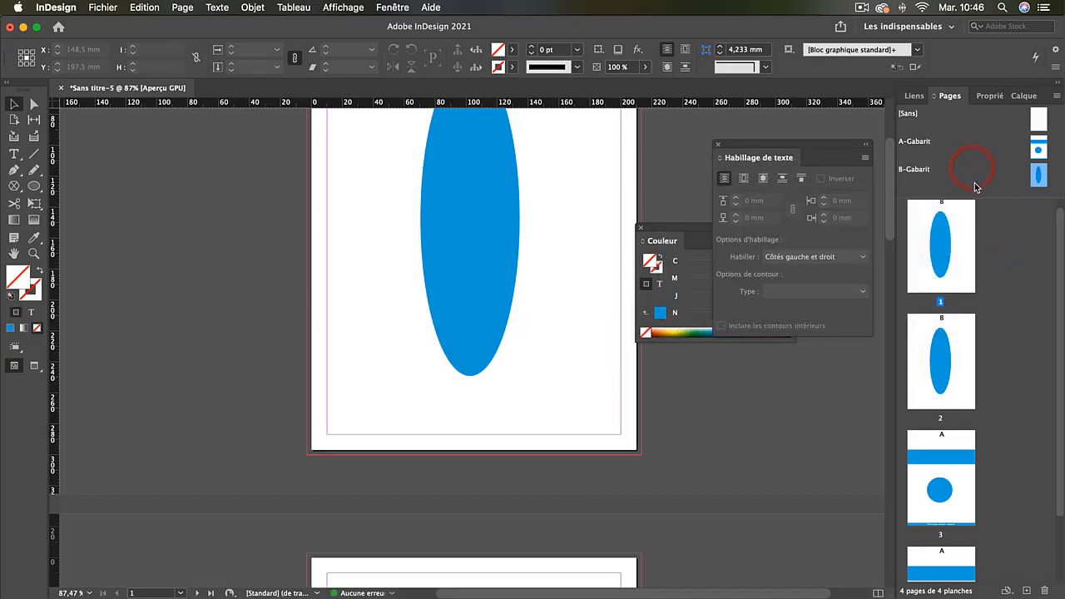
pyautogui.rightClick(976, 184)
pyautogui.click(946, 130)
pyautogui.rightClick(945, 127)
pyautogui.click(946, 126)
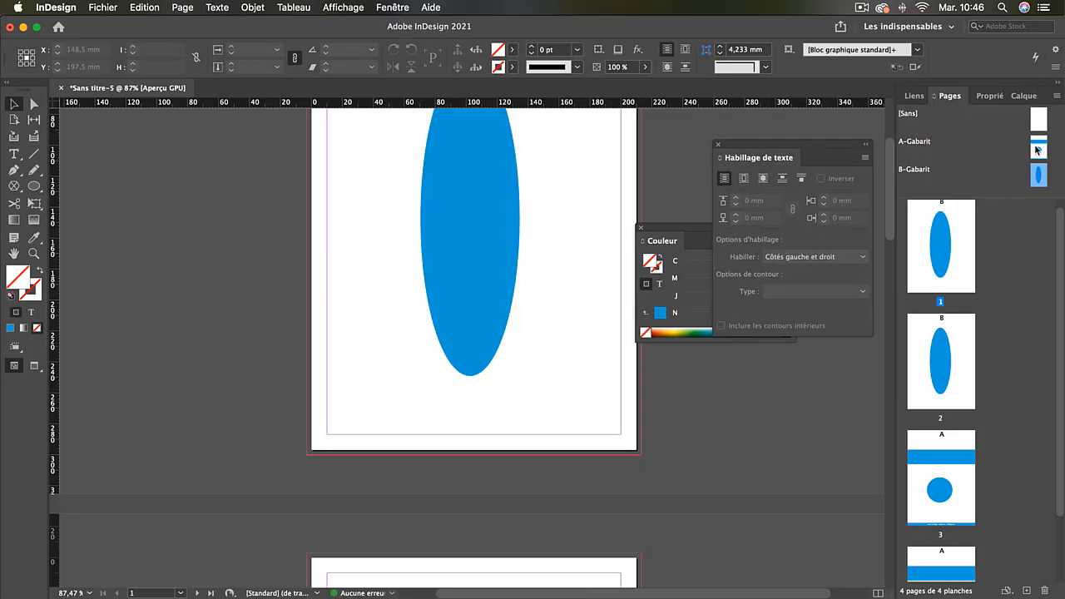
# Apply the A-Gabarit master to page 1 and the blank [Sans] master to page 2
pyautogui.moveTo(1037, 149); pyautogui.dragTo(937, 241)
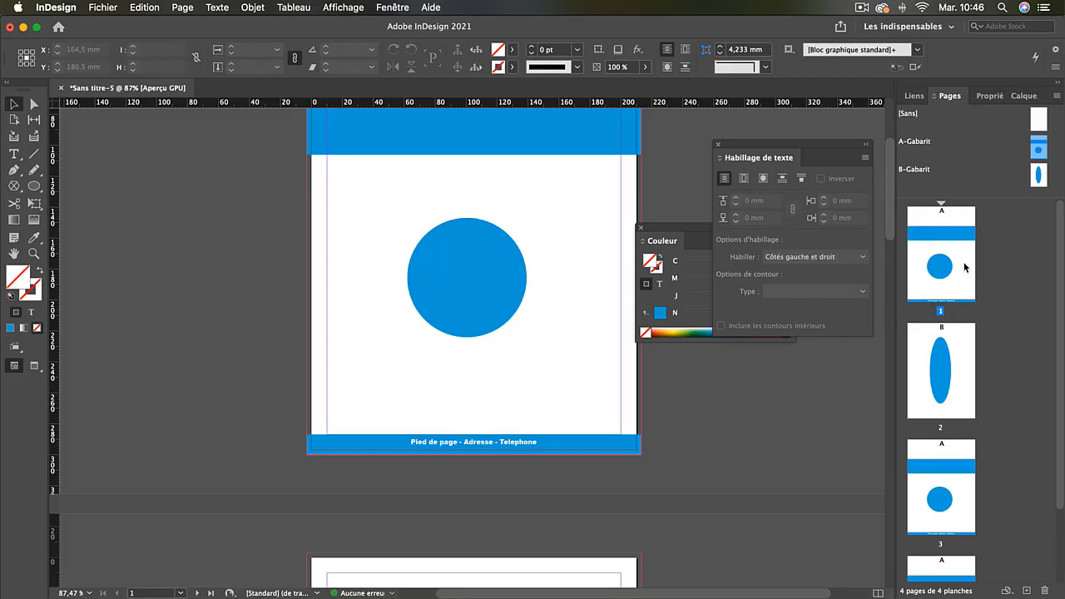
pyautogui.scroll(-3, 486, 316)
pyautogui.scroll(-5, 486, 317)
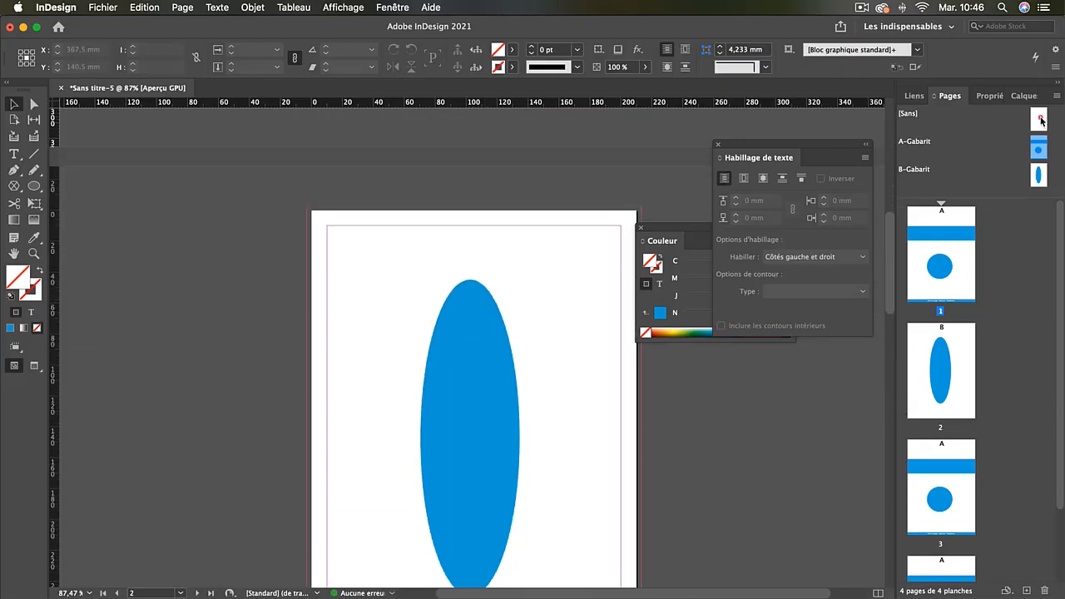
pyautogui.moveTo(1039, 119); pyautogui.dragTo(957, 336)
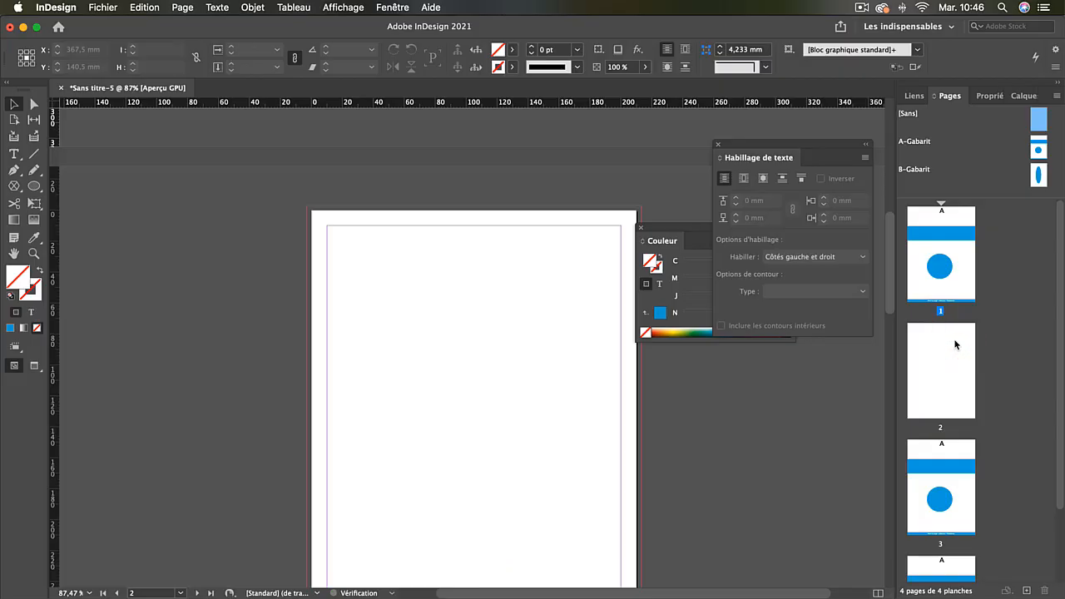
pyautogui.rightClick(922, 183)
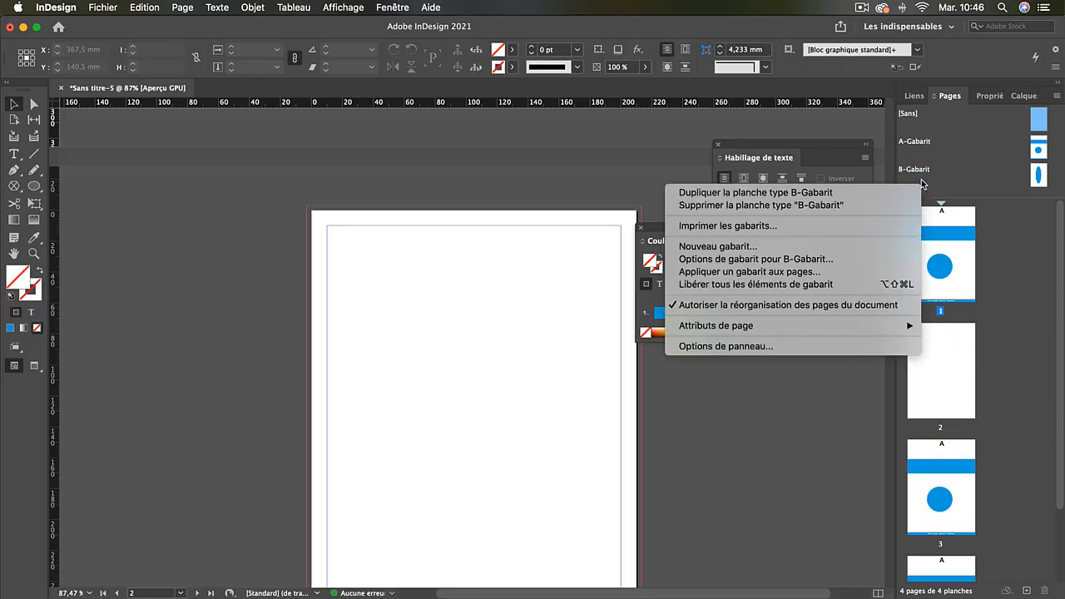
pyautogui.click(857, 258)
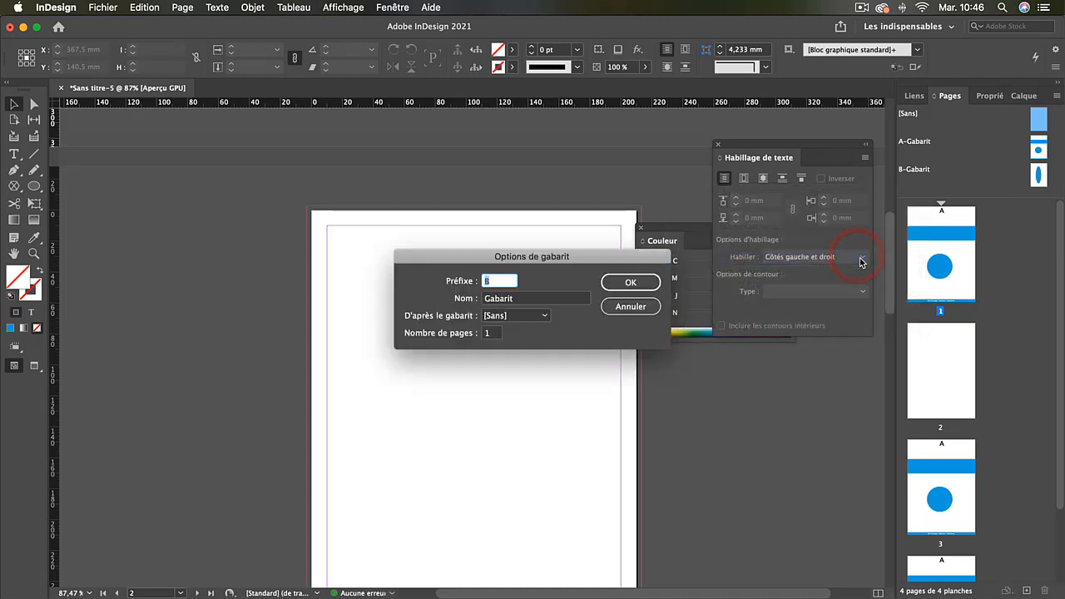
pyautogui.click(508, 316)
pyautogui.click(634, 306)
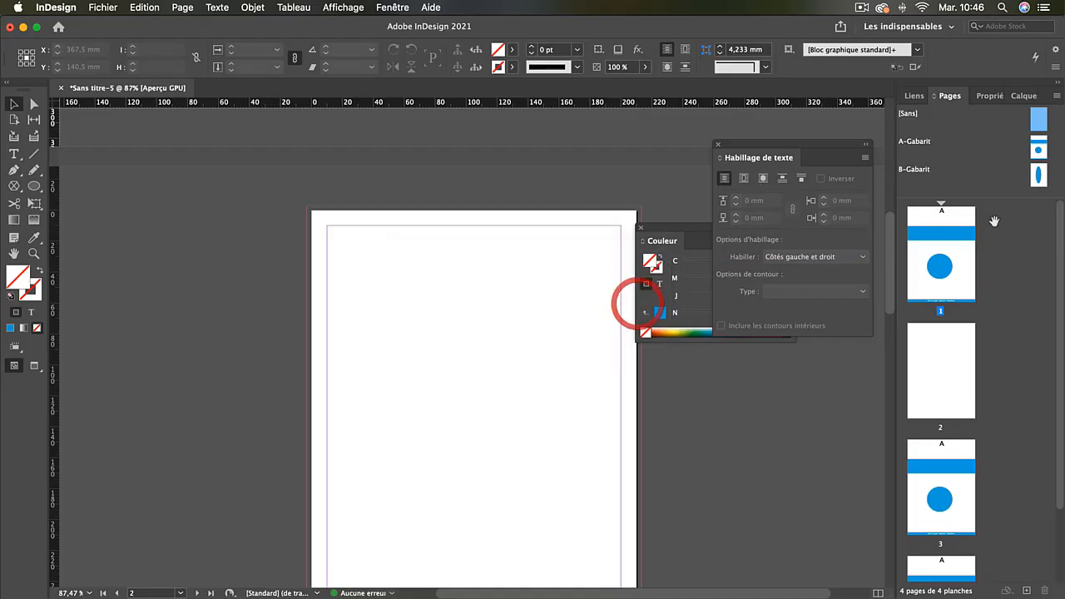
# Create a new one-page A4 master with prefix C and name Gabarit, based on B-Gabarit
pyautogui.rightClick(932, 180)
pyautogui.click(846, 248)
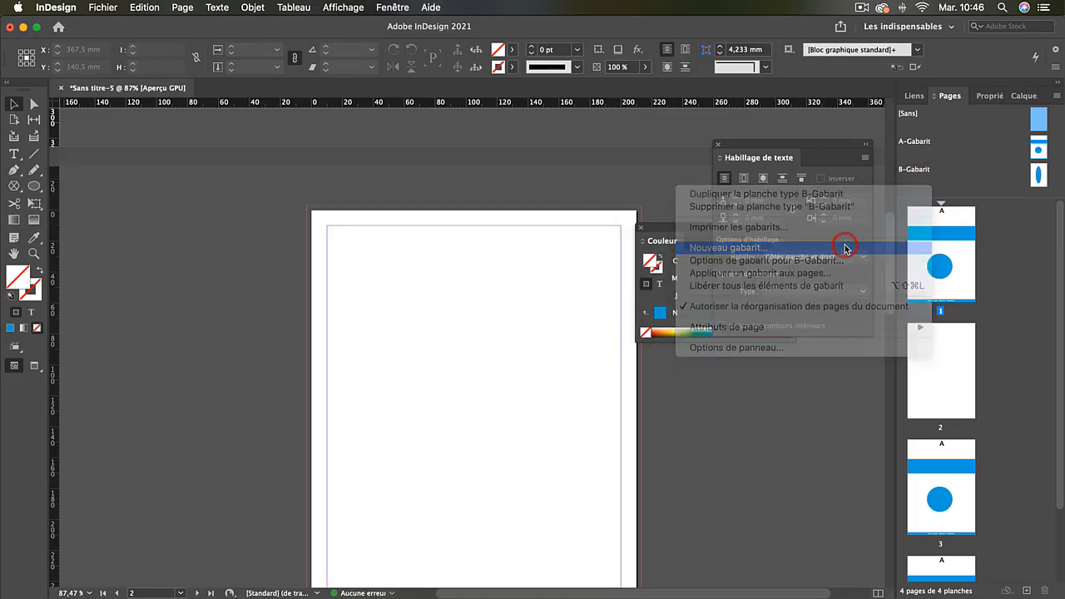
pyautogui.click(542, 319)
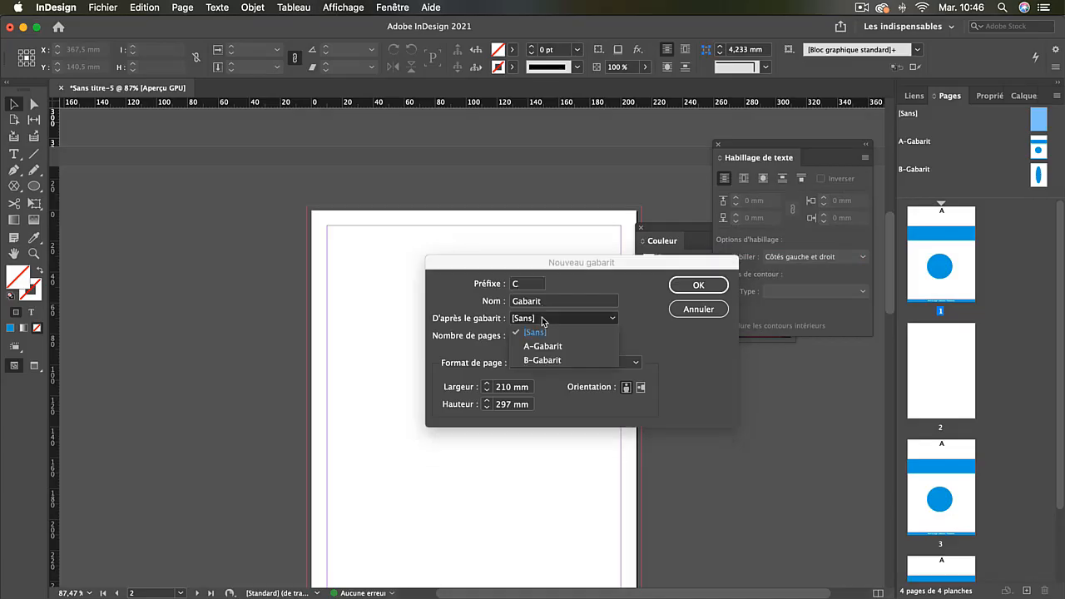
pyautogui.click(551, 360)
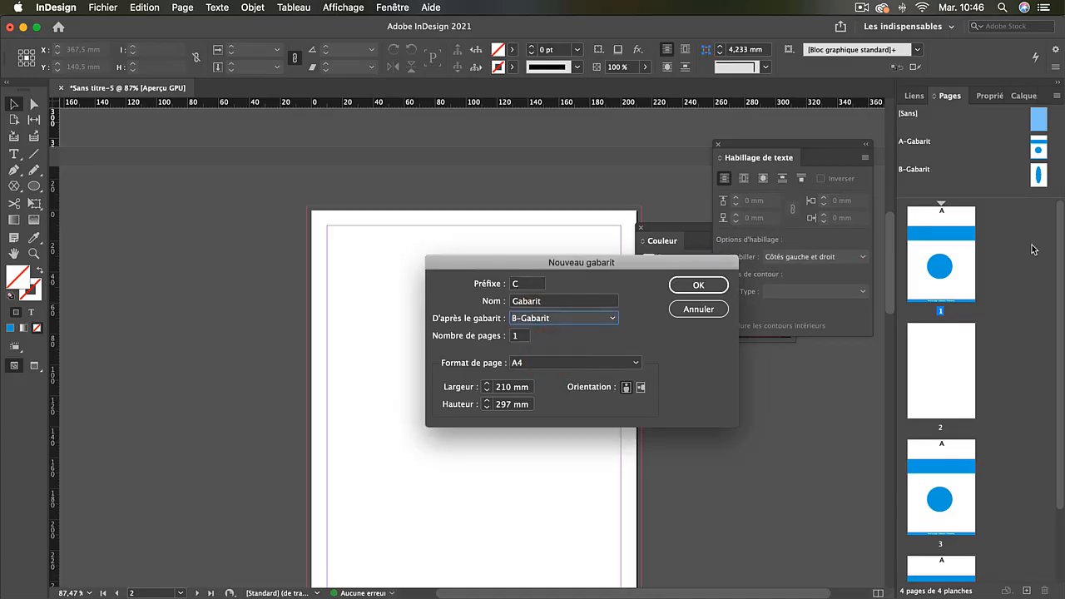
pyautogui.click(699, 284)
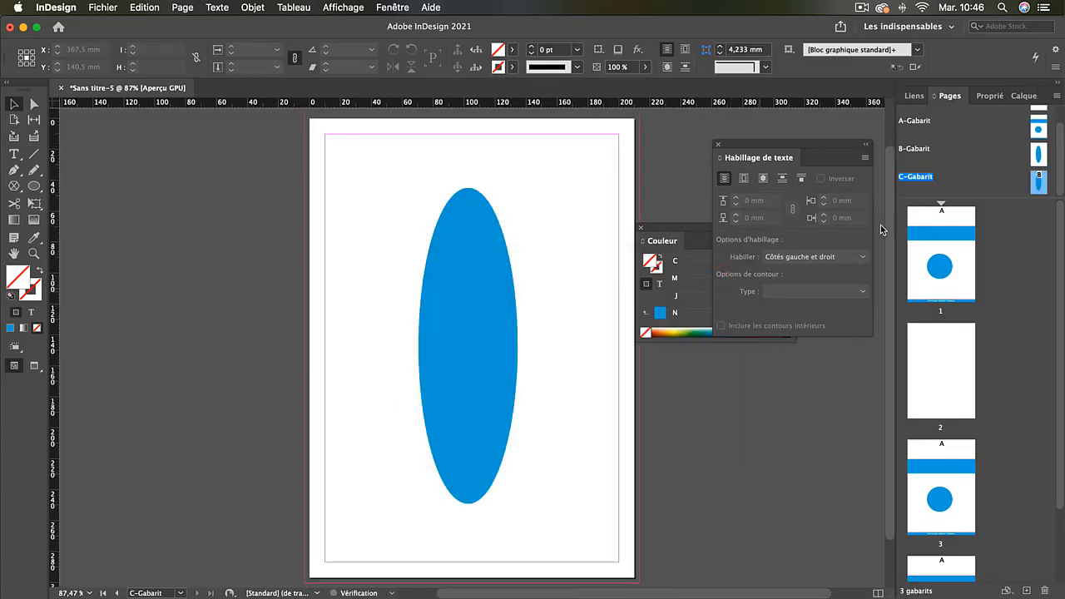
# Draw two small ellipses above the large one on the C-Gabarit master, making the right one about 14 × 7 mm
pyautogui.click(462, 298)
pyautogui.click(35, 186)
pyautogui.moveTo(346, 161); pyautogui.dragTo(394, 173)
pyautogui.moveTo(555, 171); pyautogui.dragTo(580, 183)
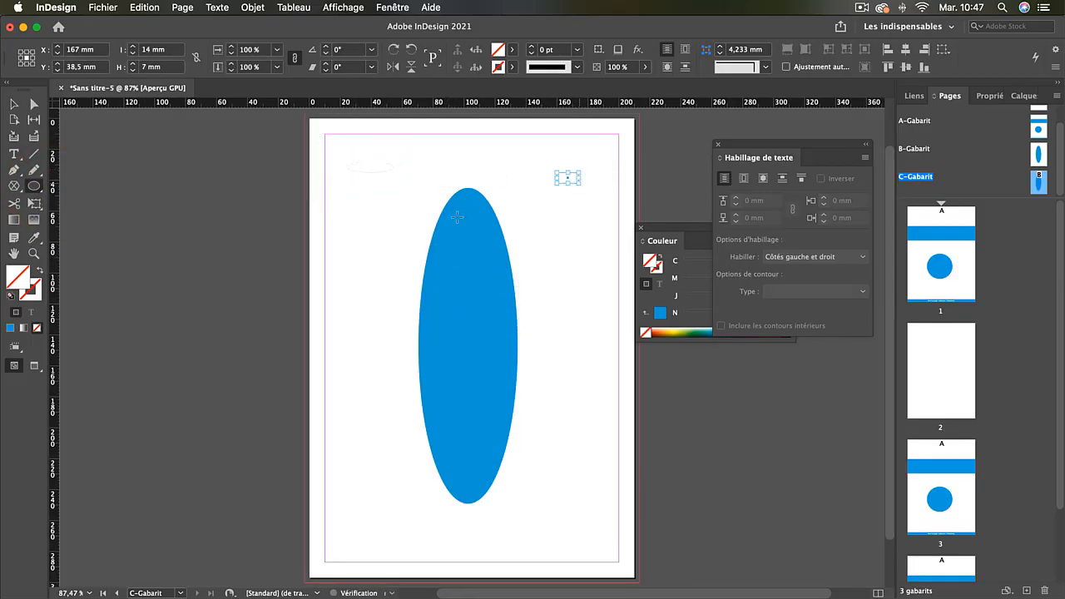
# Give both small ellipses on C-Gabarit the large ellipse's blue fill using the Eyedropper
pyautogui.click(14, 104)
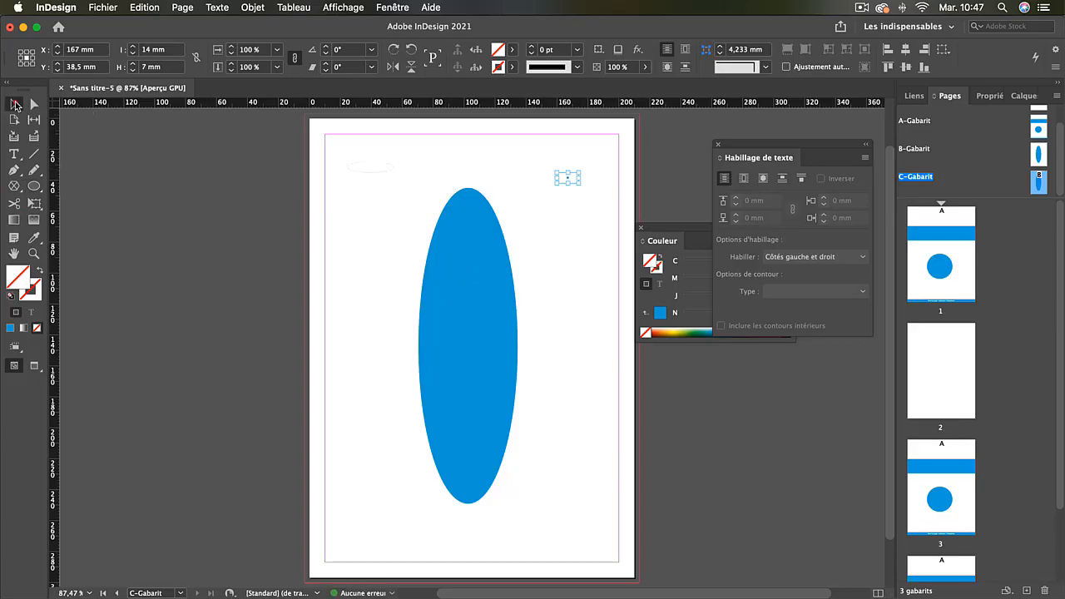
pyautogui.keyDown('shift'); pyautogui.click(357, 167); pyautogui.keyUp('shift')
pyautogui.click(34, 238)
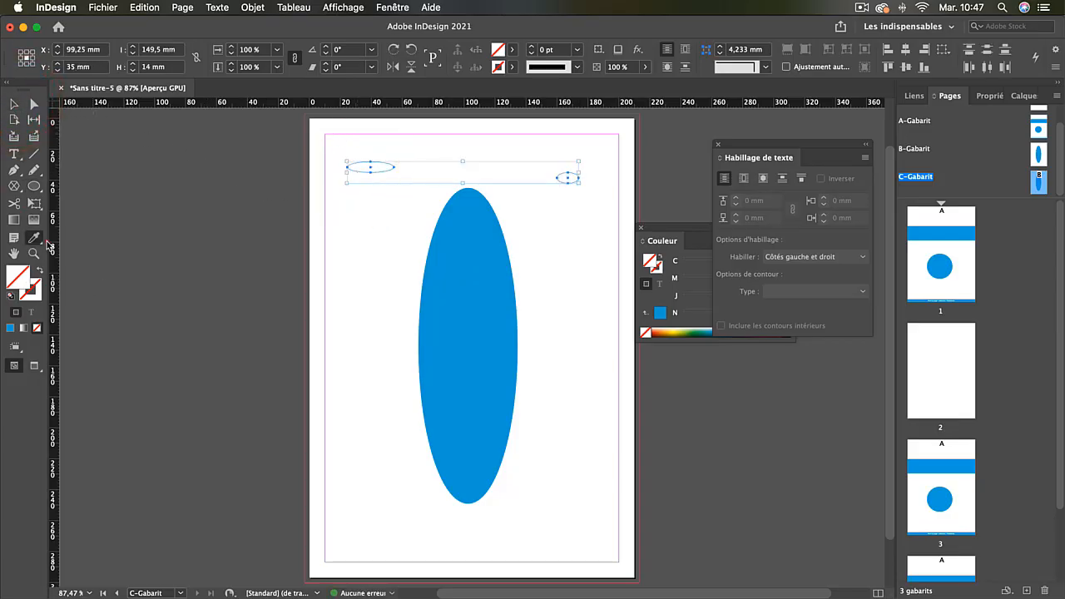
pyautogui.click(480, 312)
pyautogui.click(14, 104)
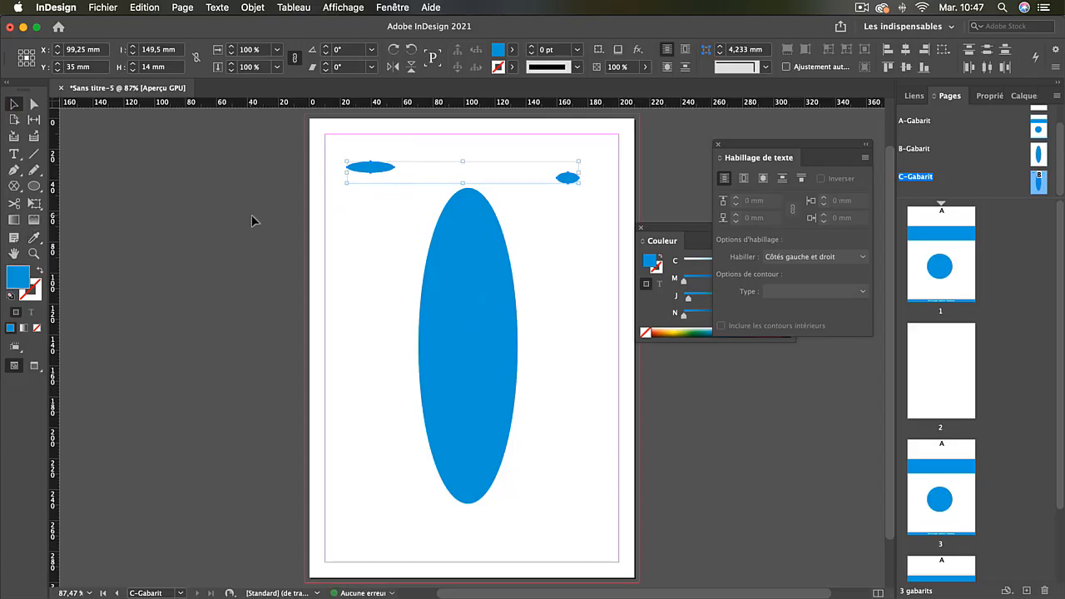
pyautogui.click(252, 218)
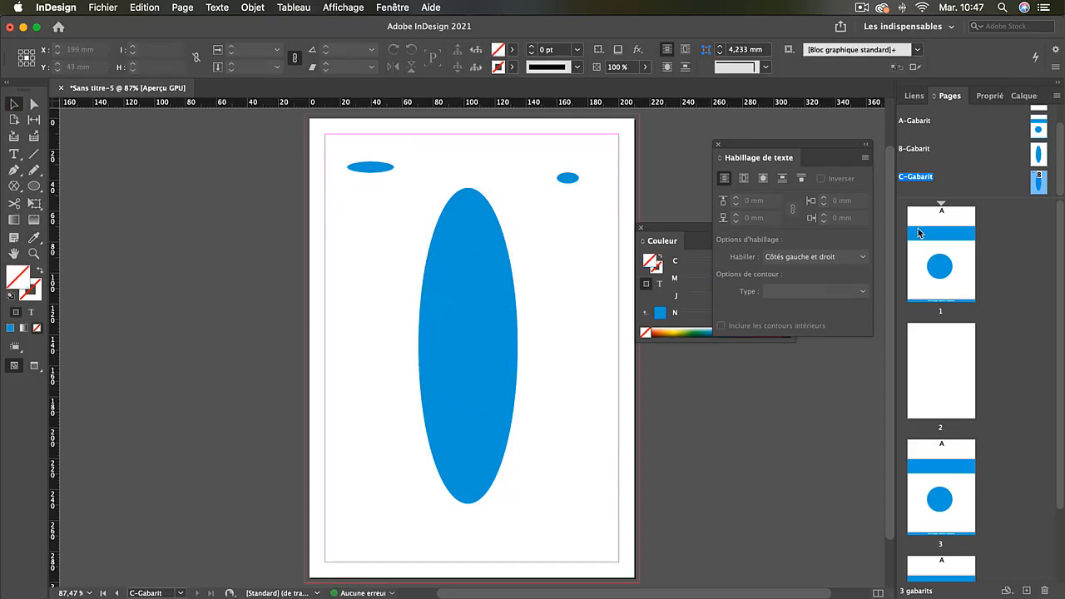
# Shorten the large ellipse on the B-Gabarit master from its upper end to about 94.5 mm high, and check C-Gabarit
pyautogui.doubleClick(1039, 154)
pyautogui.click(468, 281)
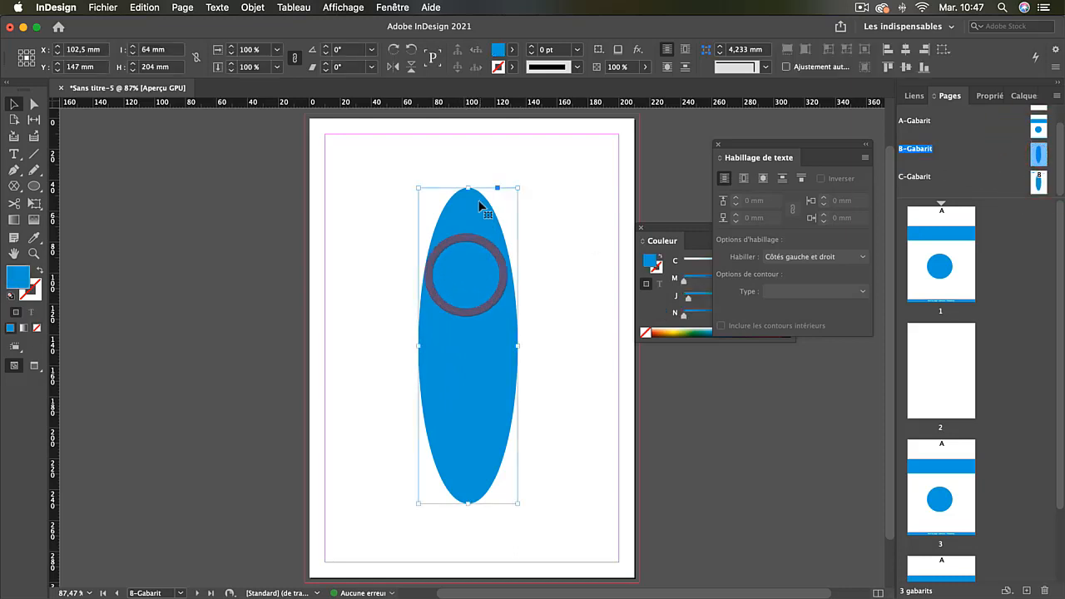
pyautogui.moveTo(468, 188); pyautogui.dragTo(467, 358)
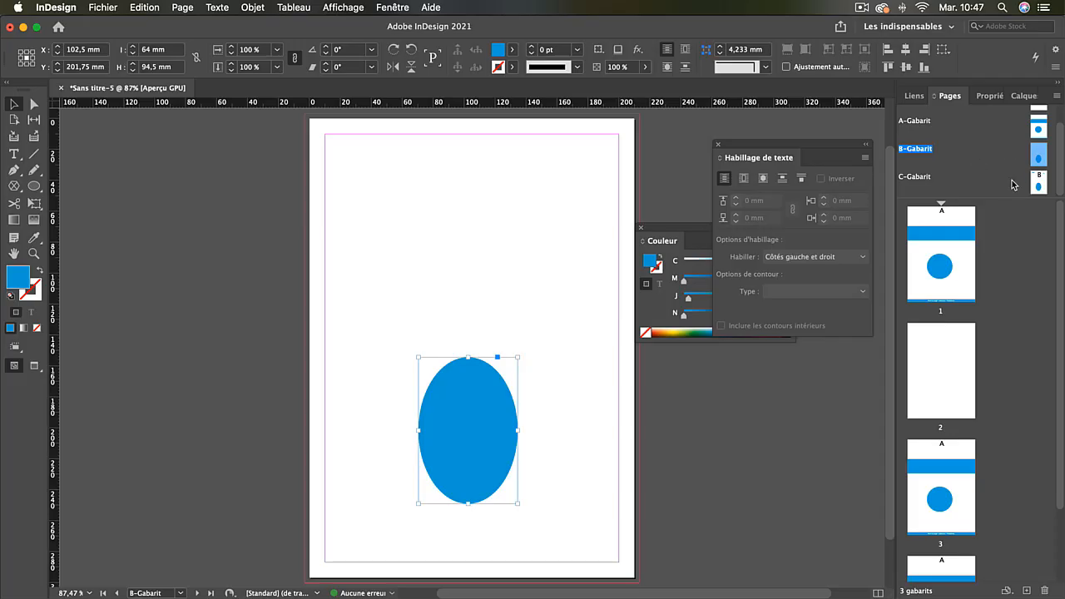
pyautogui.doubleClick(962, 180)
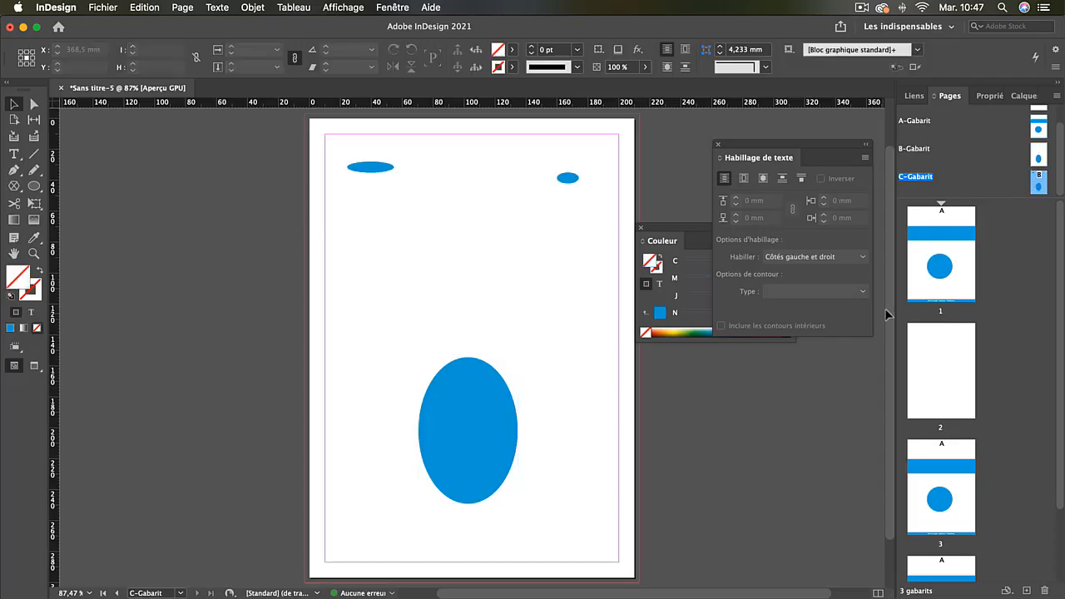
# Apply the blank [Sans] master to pages 1 and 3, and B-Gabarit to page 1
pyautogui.scroll(1, 989, 158)
pyautogui.moveTo(1037, 123); pyautogui.dragTo(939, 258)
pyautogui.moveTo(1034, 153); pyautogui.dragTo(954, 480)
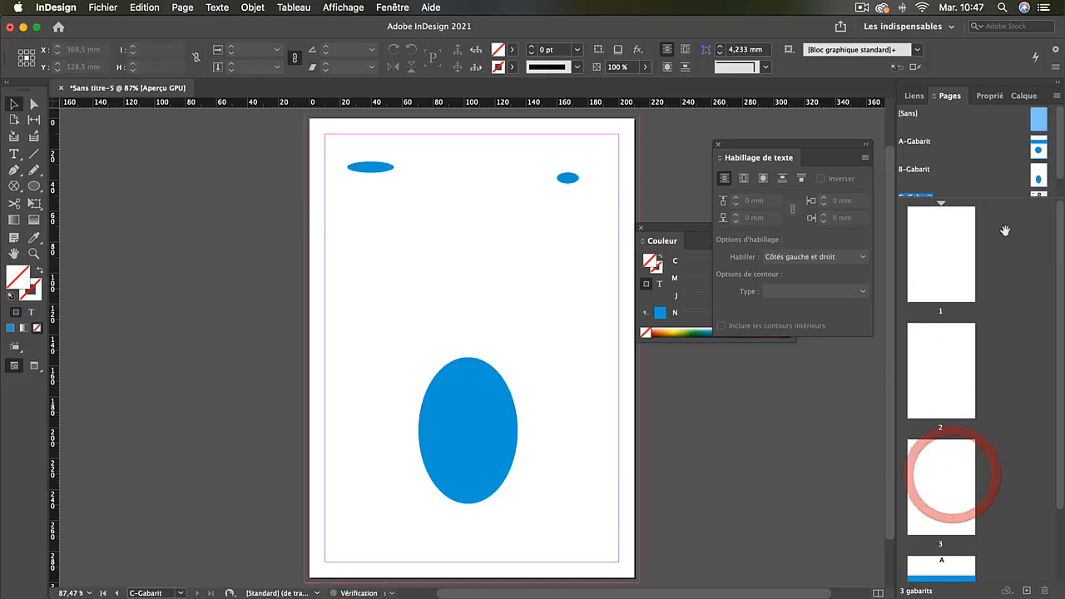
pyautogui.moveTo(1036, 178); pyautogui.dragTo(947, 252)
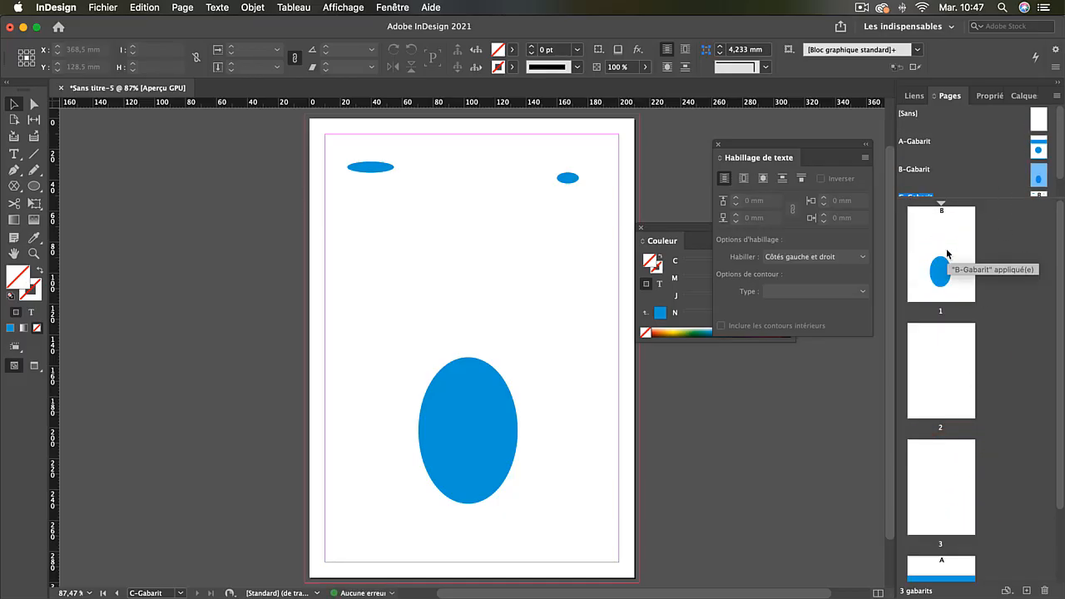